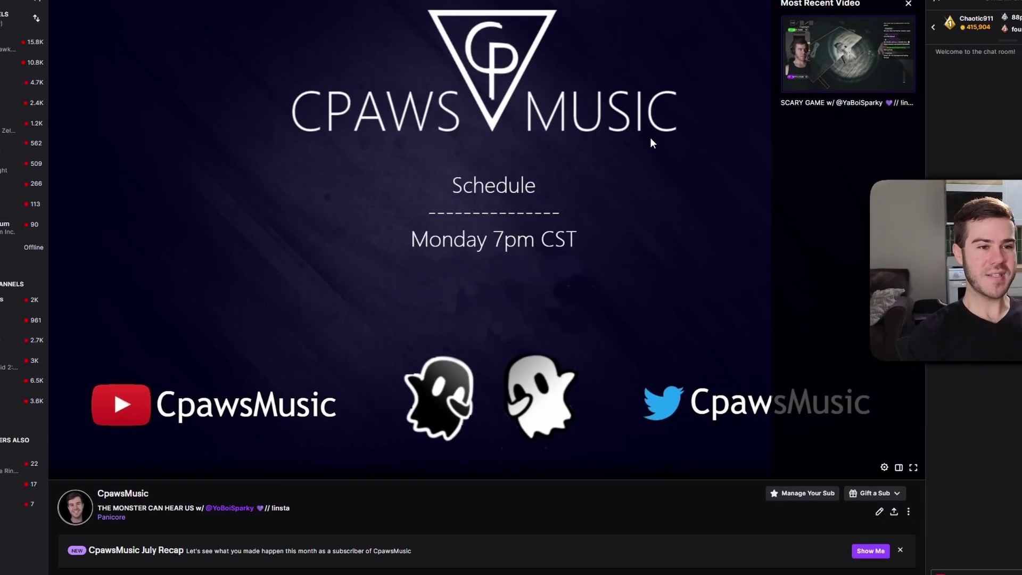
# Step: Go from the account menu's Video Producer to the Clips list in the Creator Dashboard
pyautogui.scroll(-1, 576, 232)
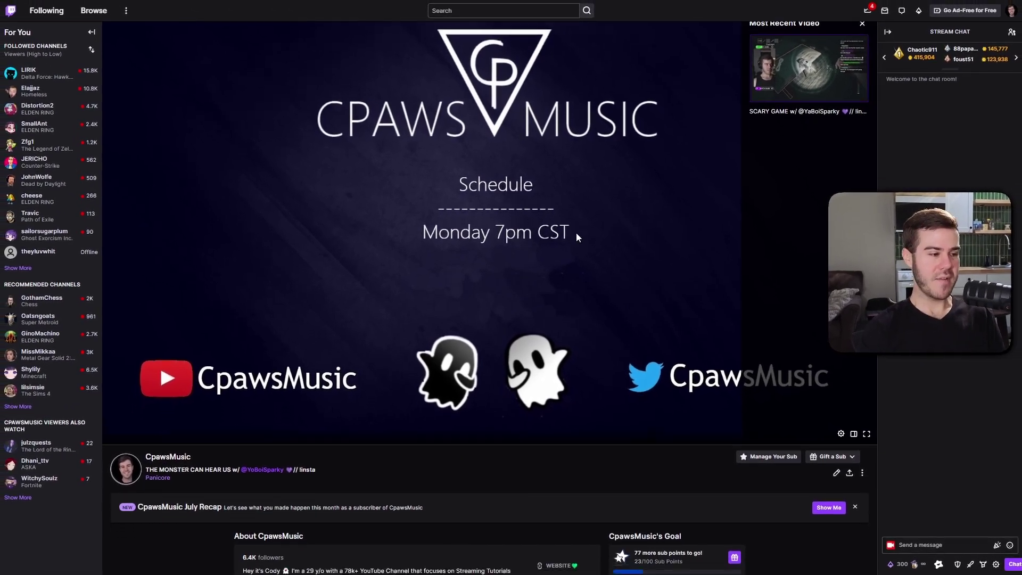
pyautogui.scroll(-5, 576, 232)
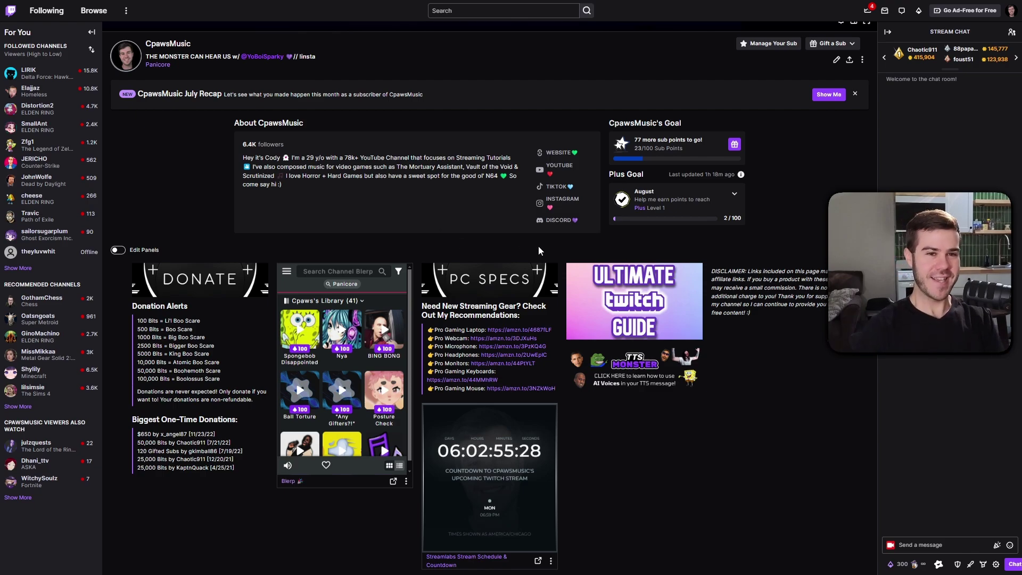
pyautogui.scroll(10, 538, 246)
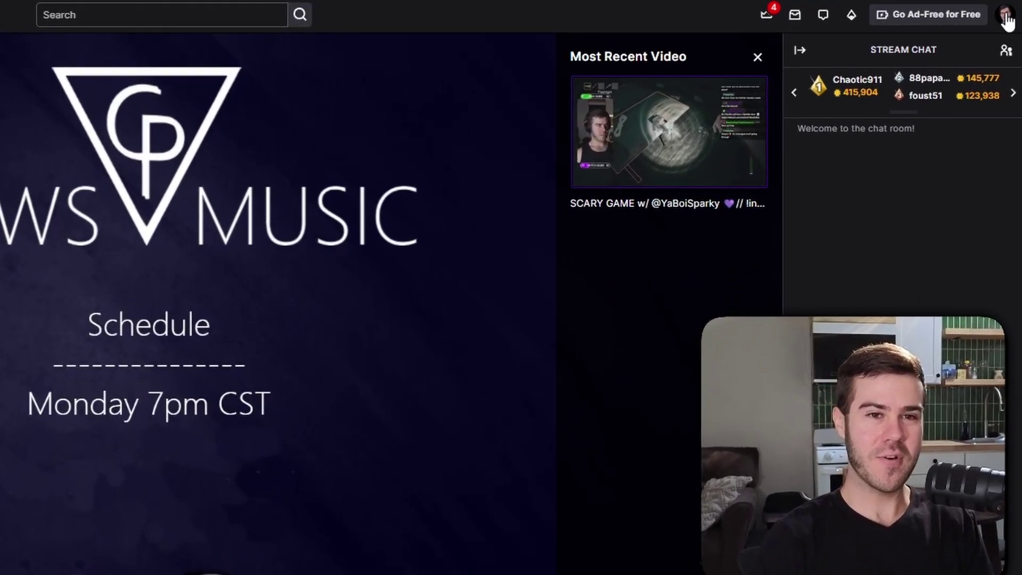
pyautogui.click(1005, 17)
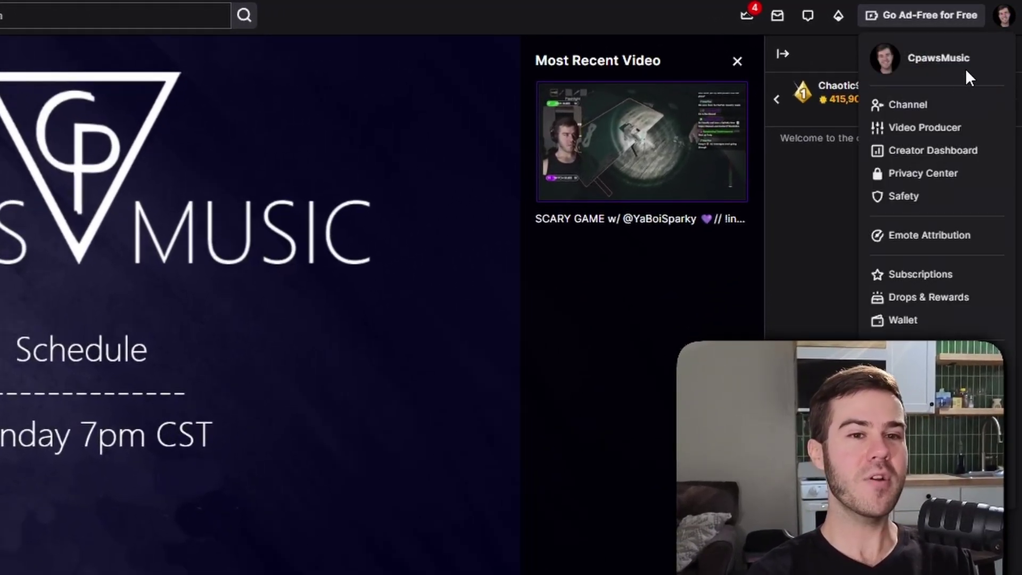
pyautogui.click(957, 133)
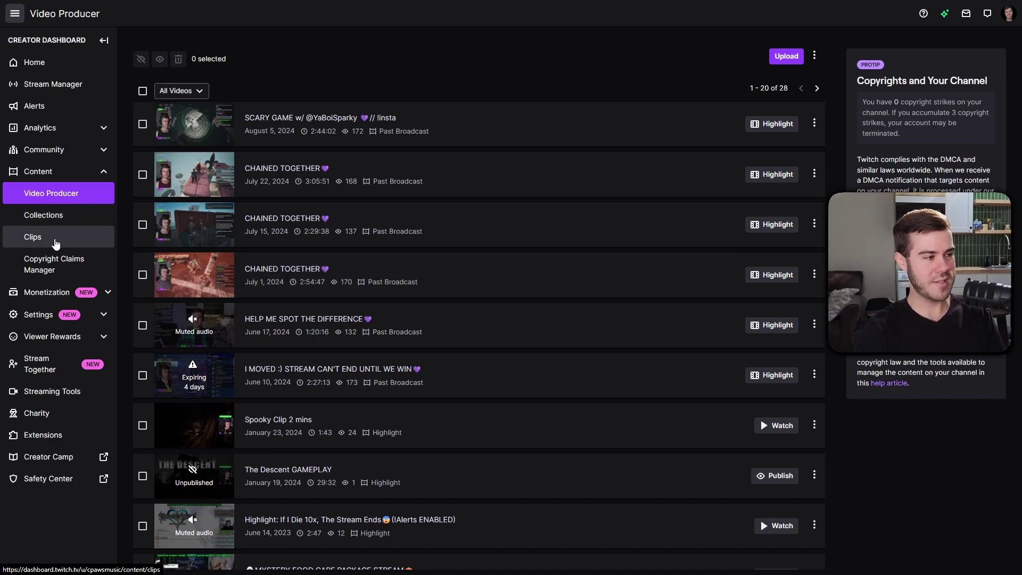
pyautogui.click(56, 244)
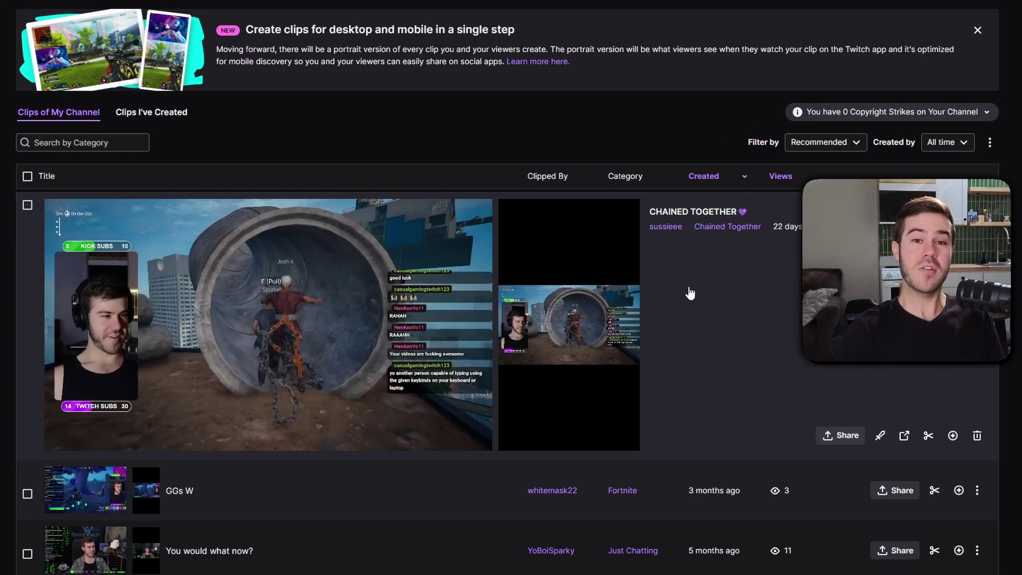
pyautogui.scroll(-3, 690, 293)
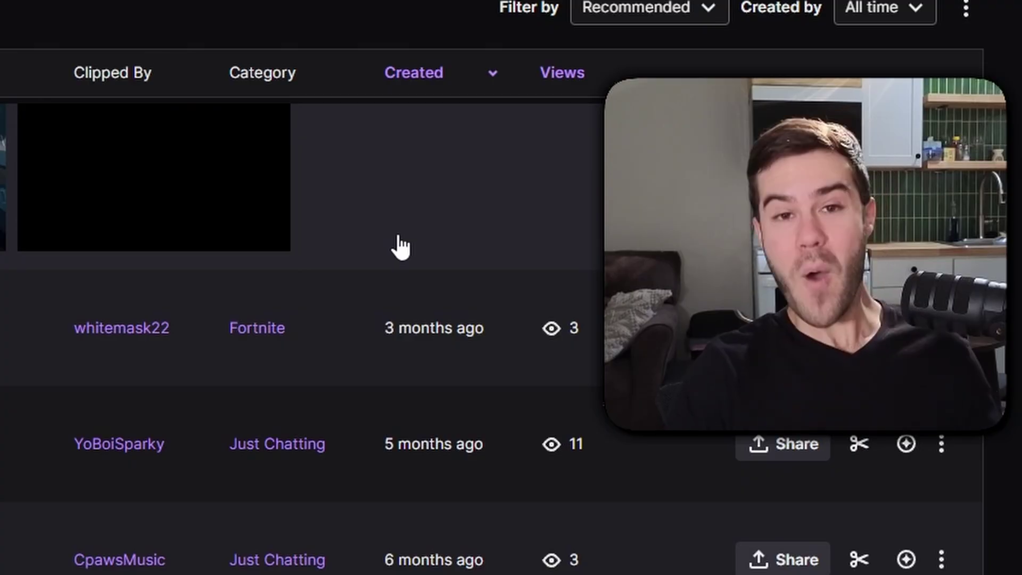
pyautogui.scroll(3, 665, 264)
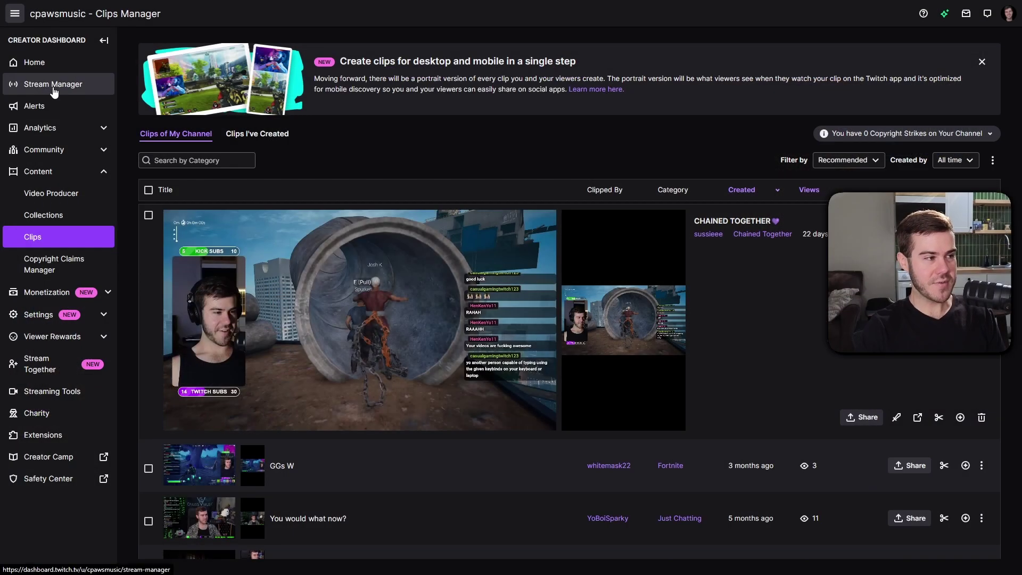
pyautogui.click(54, 91)
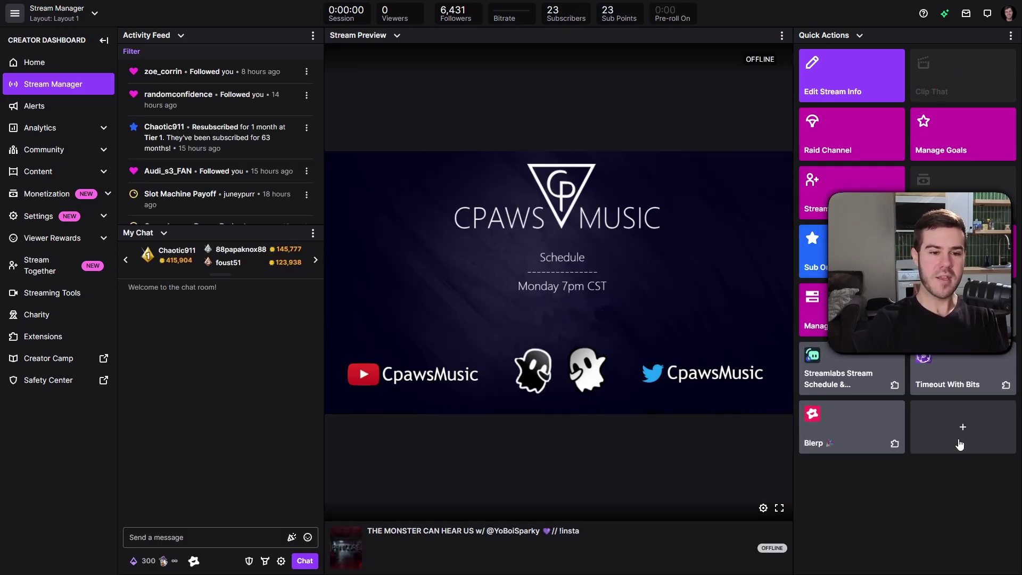
pyautogui.click(969, 435)
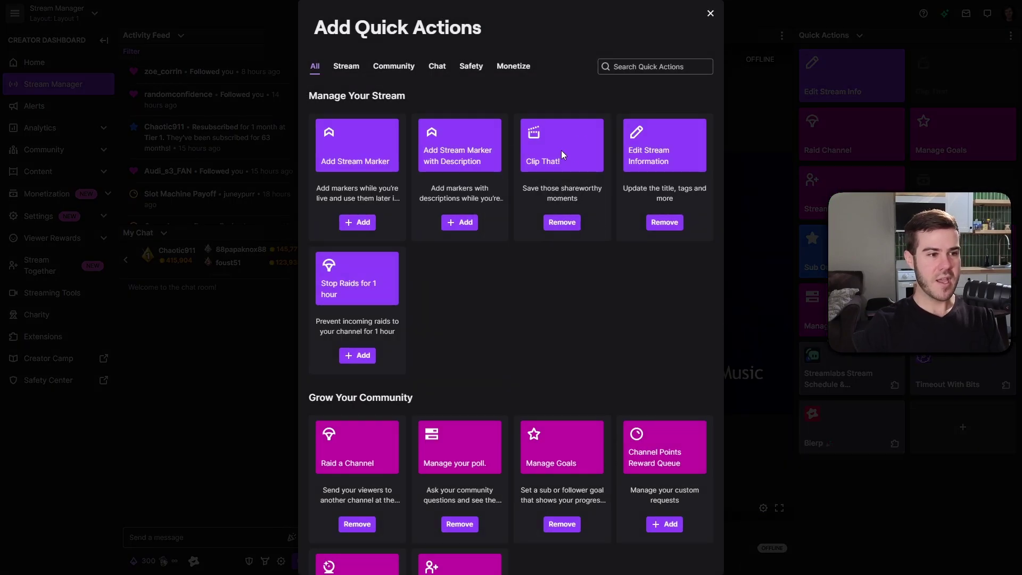
pyautogui.click(711, 14)
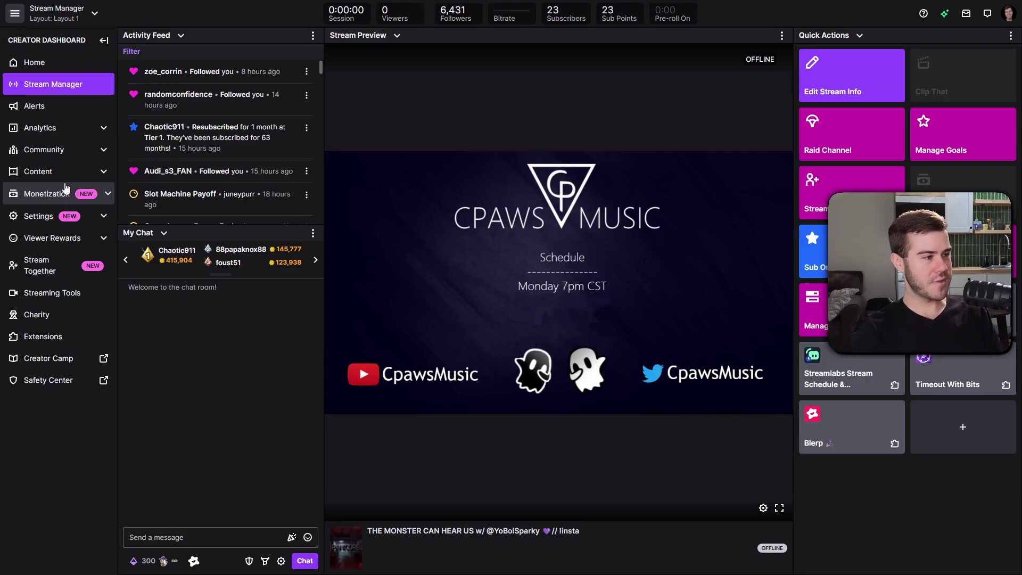
pyautogui.click(67, 244)
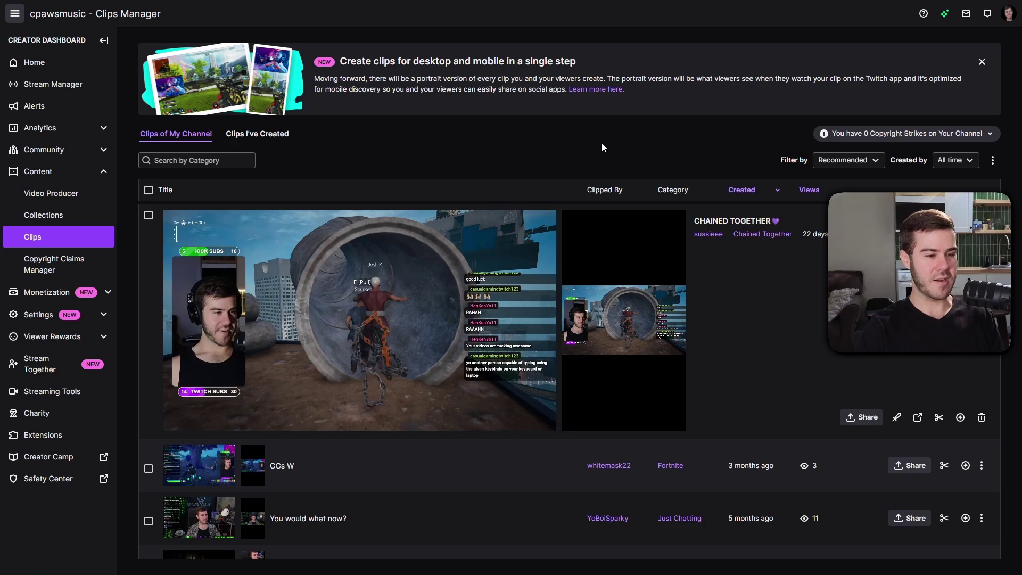
# Step: Expand the GGs W clip to preview its landscape video and portrait version
pyautogui.scroll(-2, 730, 325)
pyautogui.click(376, 362)
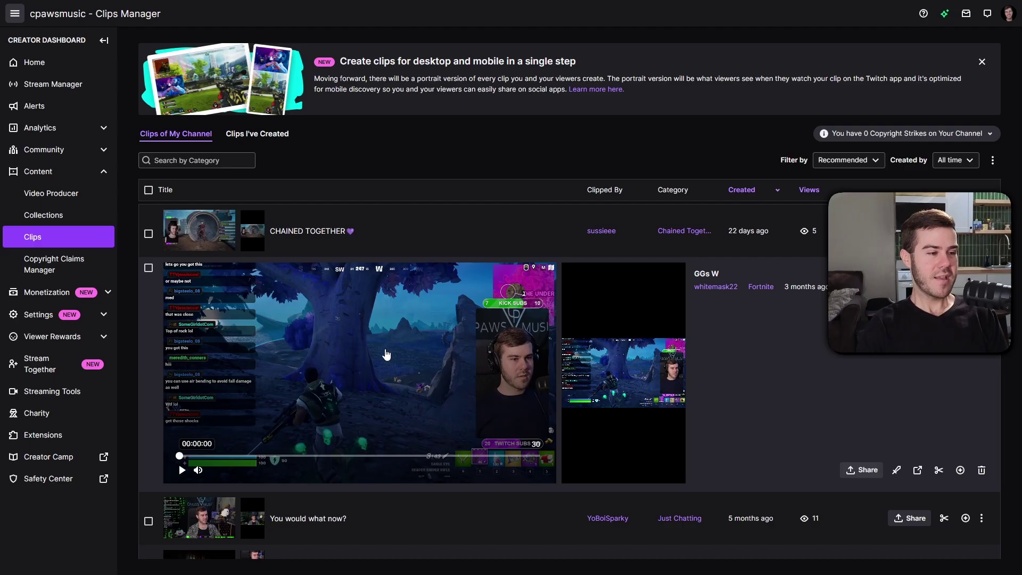
pyautogui.moveTo(138, 411)
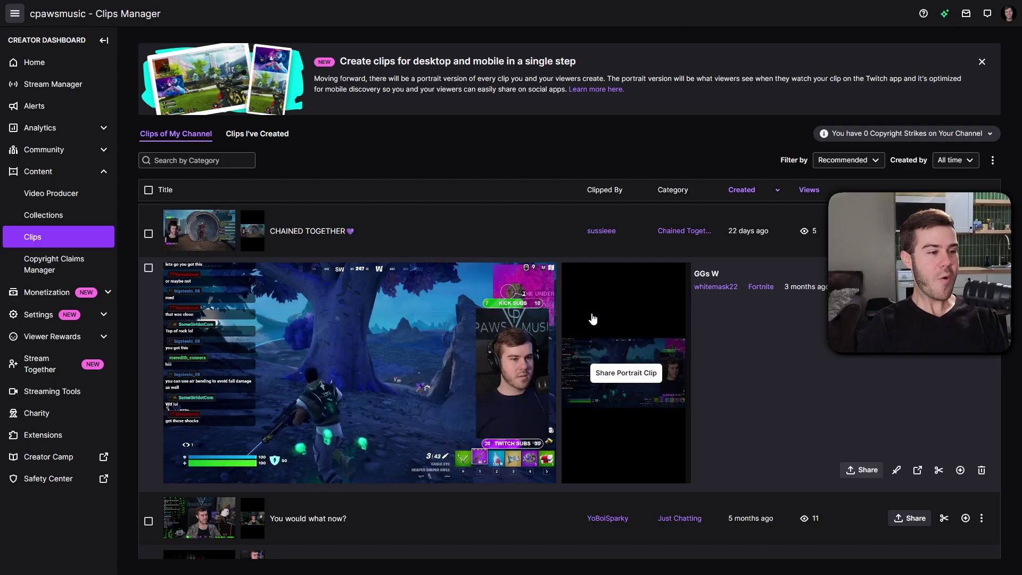
pyautogui.moveTo(410, 307)
pyautogui.moveTo(626, 311)
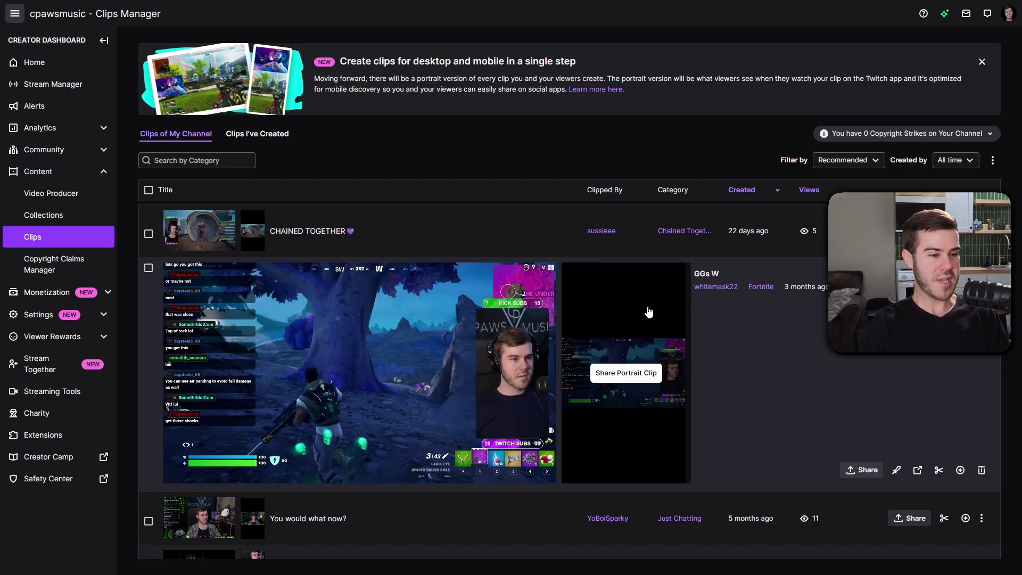
pyautogui.moveTo(377, 321)
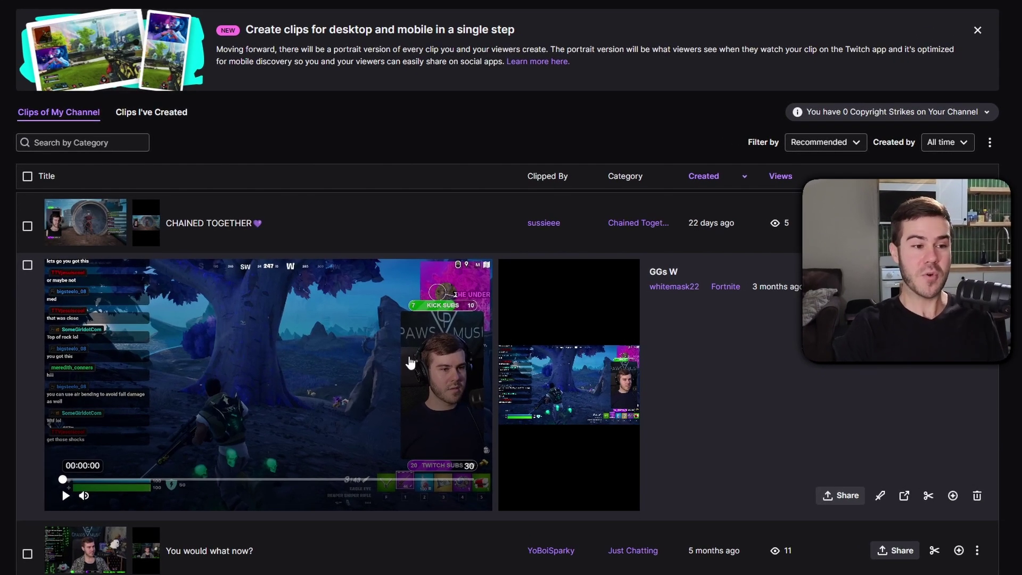
pyautogui.moveTo(562, 345)
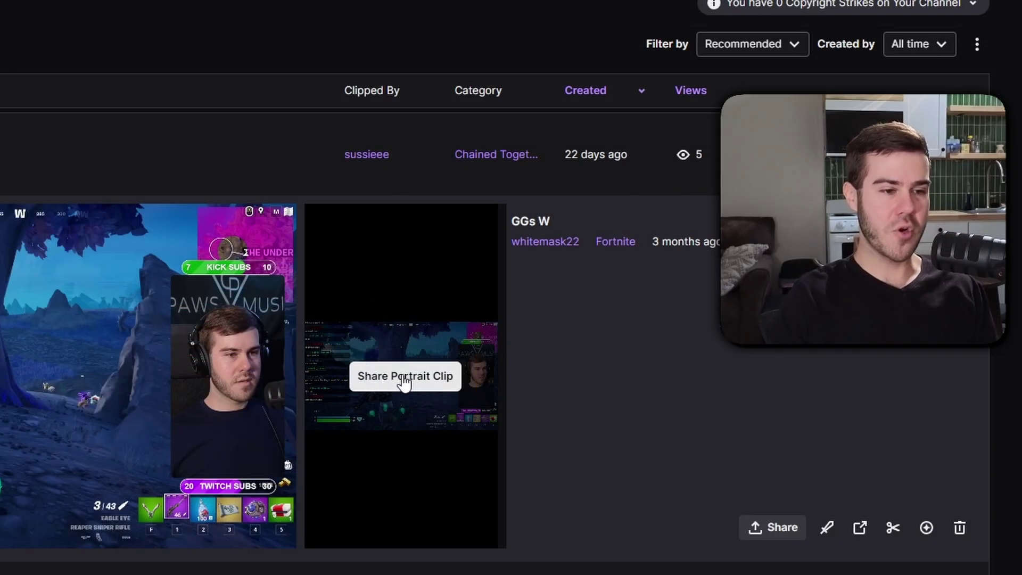
# Step: Share the GGs W portrait clip, check its render progress and download it
pyautogui.click(408, 376)
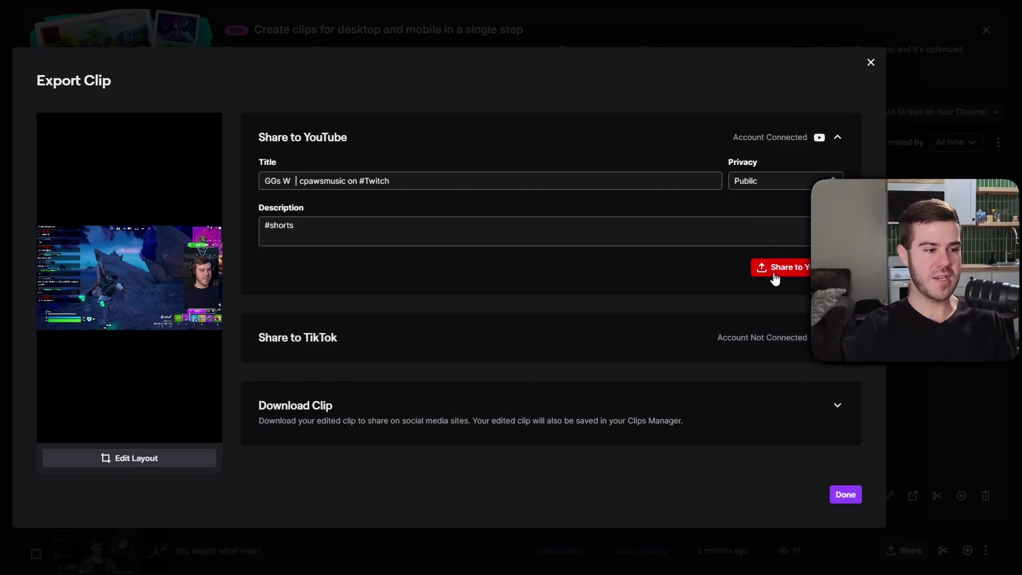
pyautogui.click(752, 430)
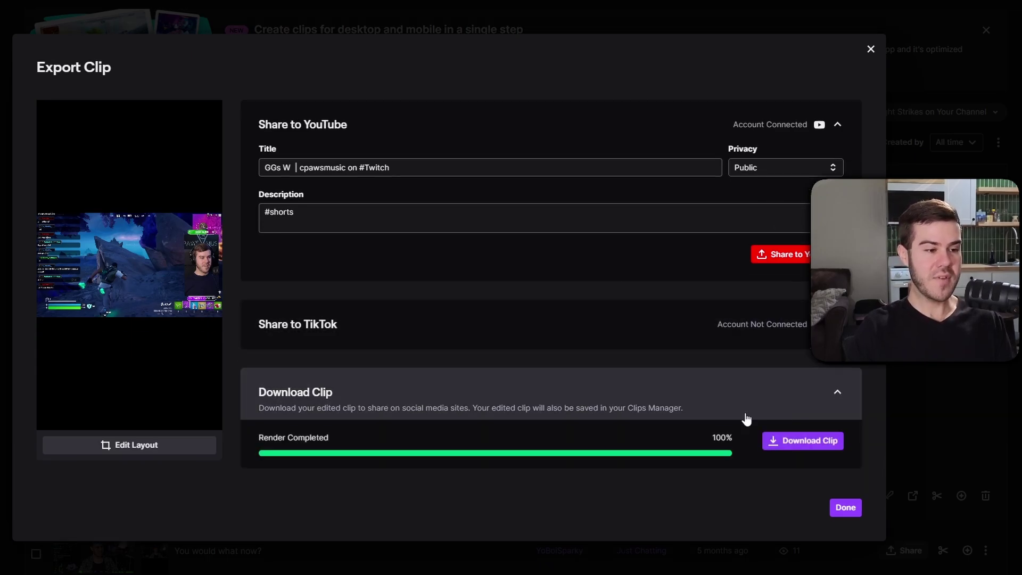
pyautogui.click(788, 438)
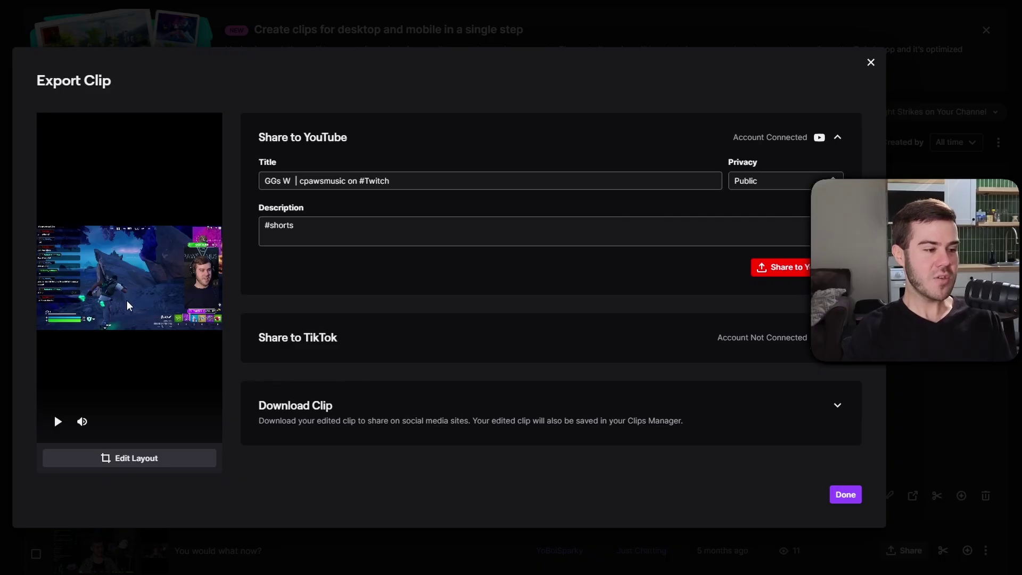
# Step: Open GGs W in the Edit Clip editor and enter Portrait Version layout editing
pyautogui.click(172, 458)
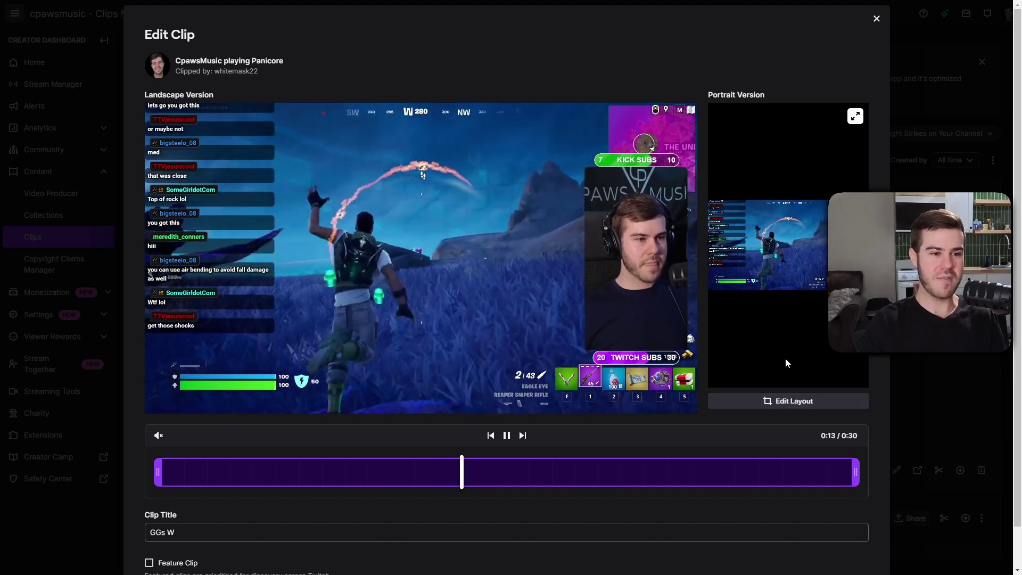
pyautogui.click(794, 406)
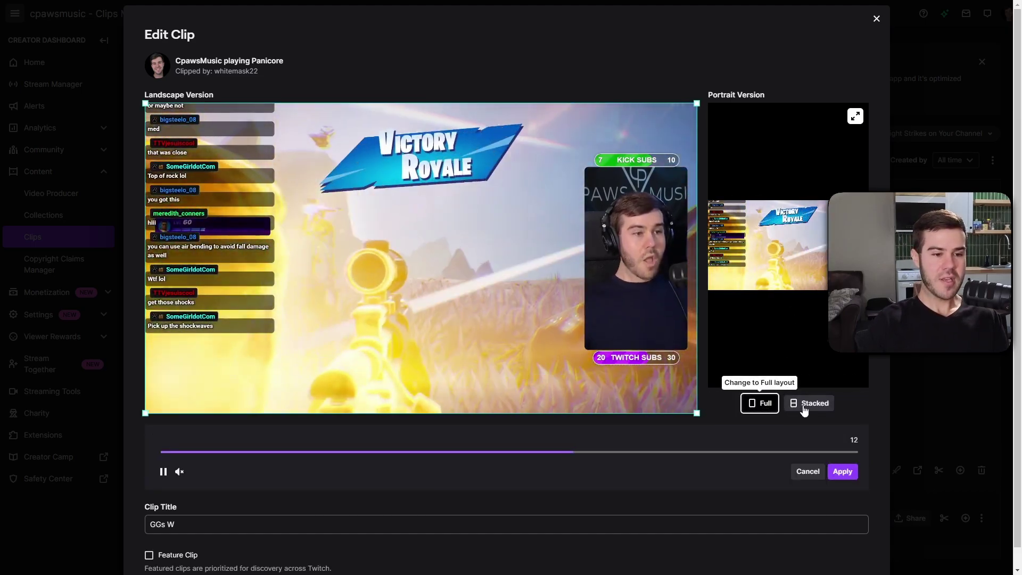
# Step: Try the Stacked layout with adjusted webcam and gameplay crops, then cancel it
pyautogui.click(815, 410)
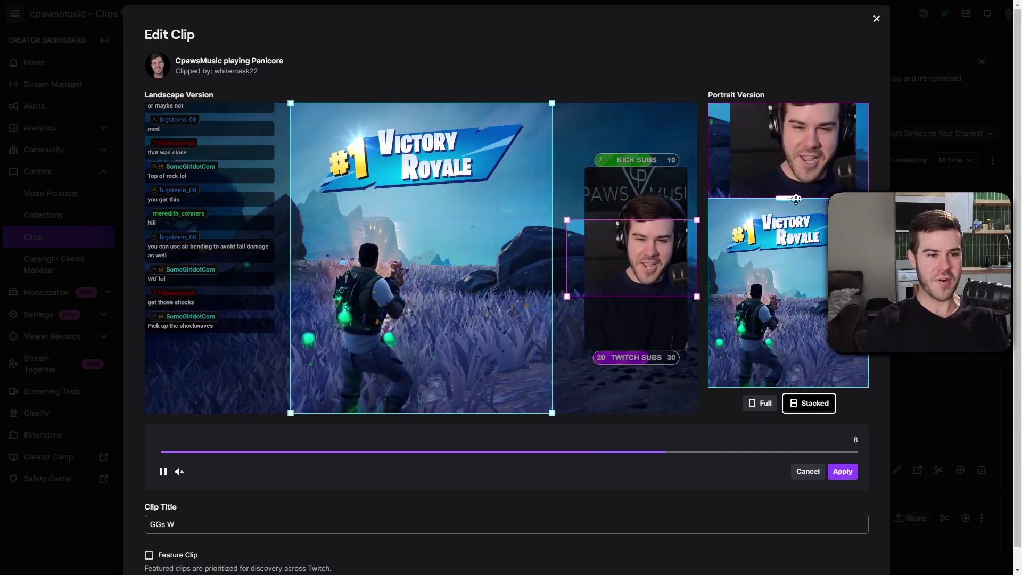
pyautogui.moveTo(650, 256); pyautogui.dragTo(651, 248)
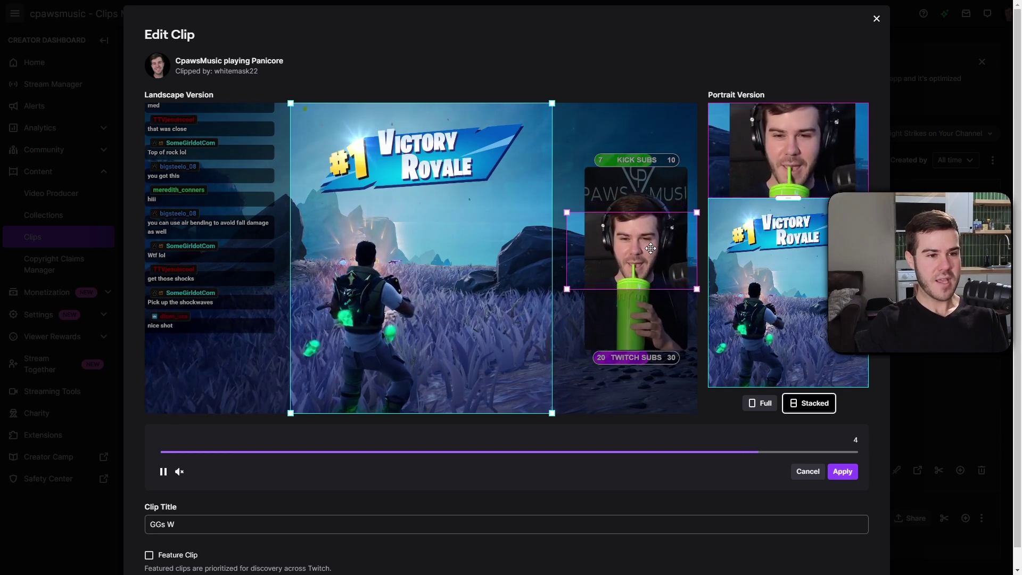
pyautogui.moveTo(651, 243); pyautogui.dragTo(651, 239)
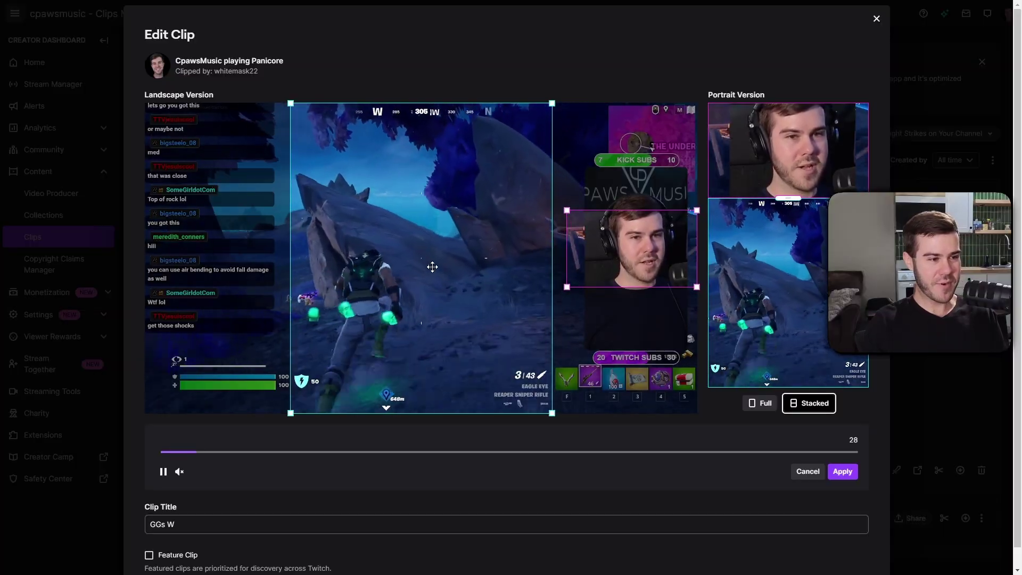
pyautogui.moveTo(431, 265)
pyautogui.mouseDown()
pyautogui.moveTo(396, 250)
pyautogui.moveTo(429, 253)
pyautogui.mouseUp()
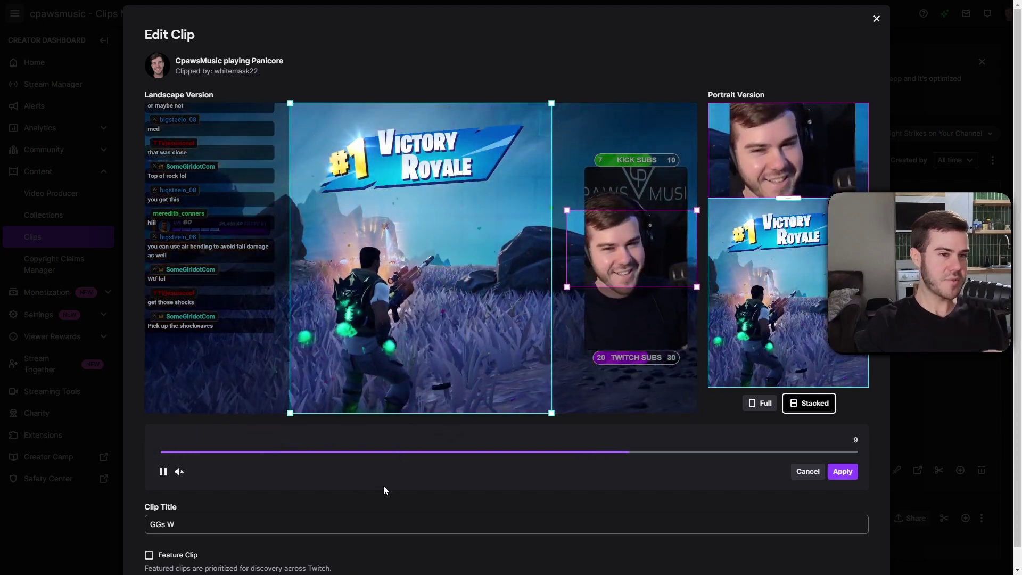
pyautogui.click(807, 472)
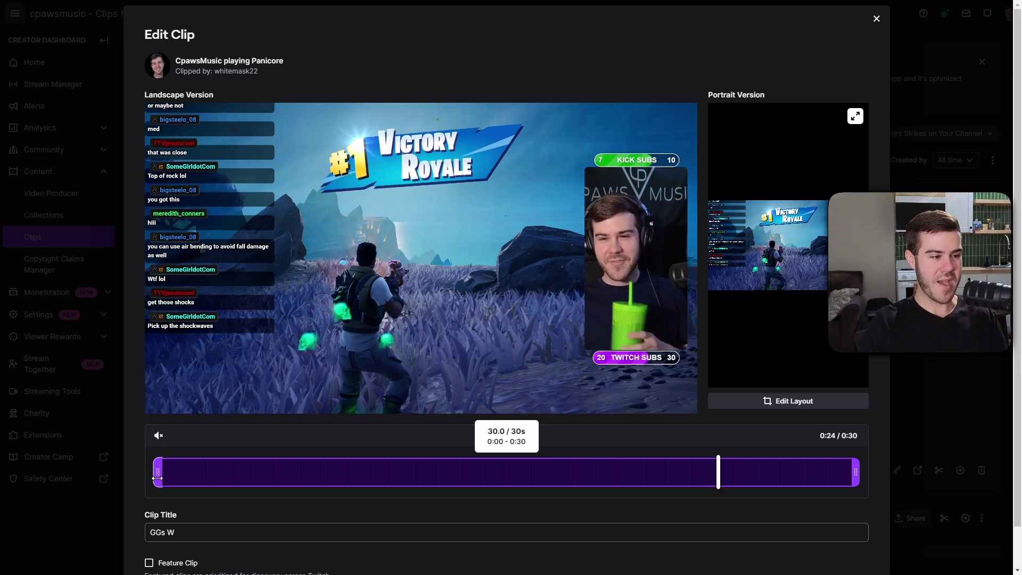
# Step: Trim the clip to 0:12–0:22 and unmute the preview with higher volume
pyautogui.moveTo(157, 478); pyautogui.dragTo(207, 479)
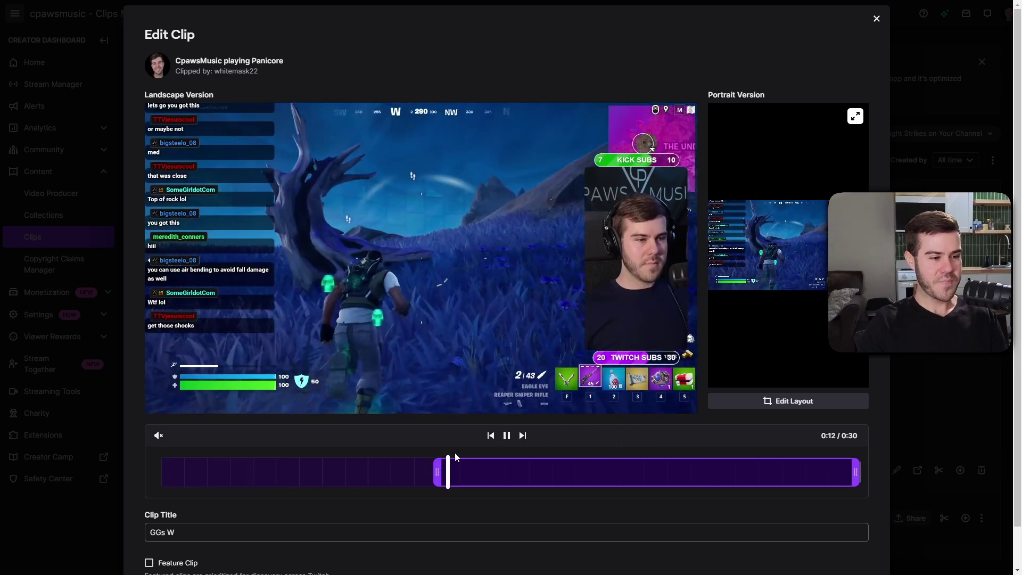
pyautogui.click(158, 437)
pyautogui.moveTo(180, 435); pyautogui.dragTo(217, 438)
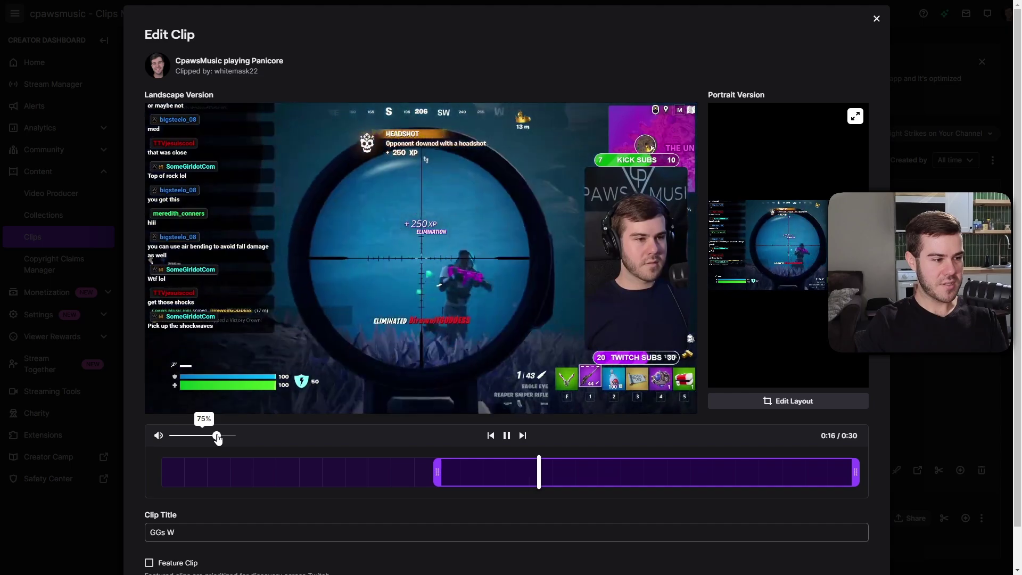
pyautogui.moveTo(438, 475)
pyautogui.mouseDown()
pyautogui.moveTo(494, 476)
pyautogui.moveTo(454, 478)
pyautogui.mouseUp()
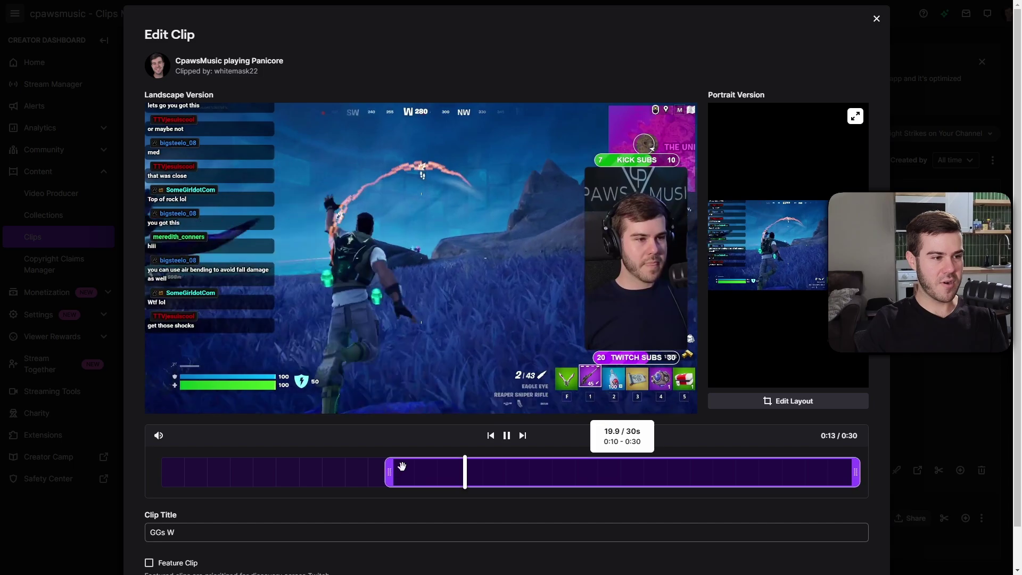
pyautogui.moveTo(390, 475); pyautogui.dragTo(440, 478)
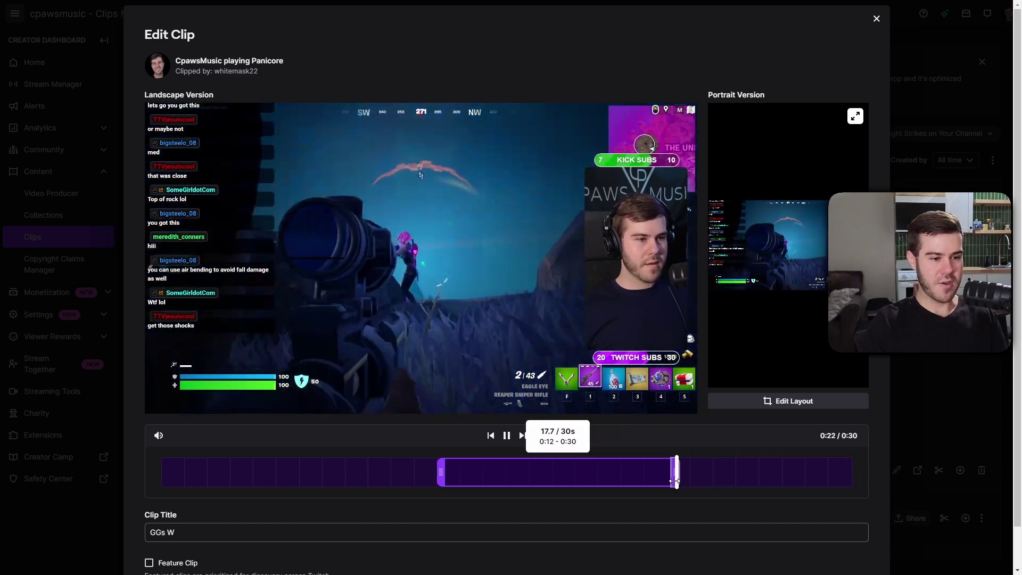
pyautogui.moveTo(674, 480); pyautogui.dragTo(675, 479)
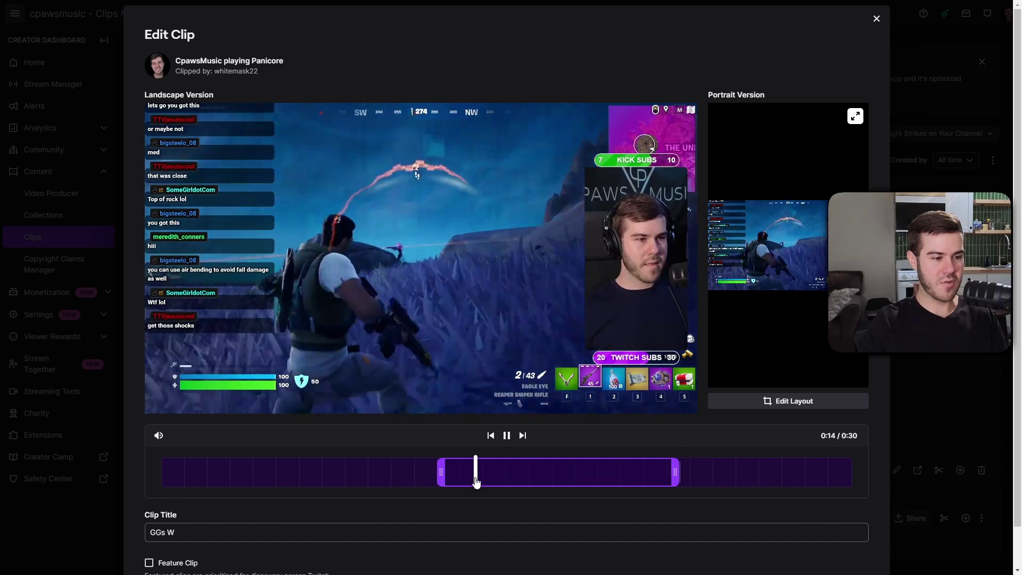
pyautogui.moveTo(477, 482); pyautogui.dragTo(527, 482)
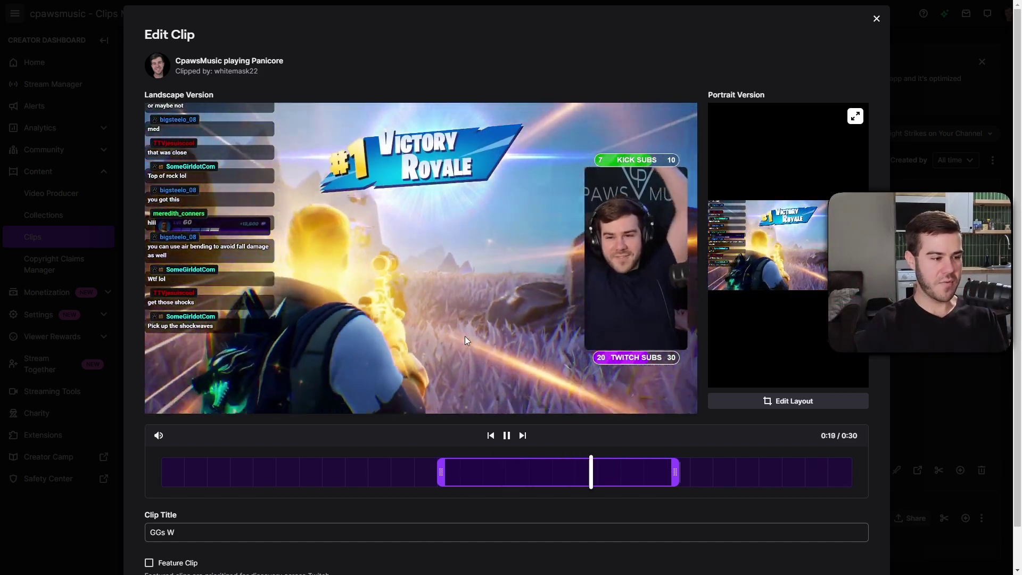
pyautogui.scroll(-1, 313, 529)
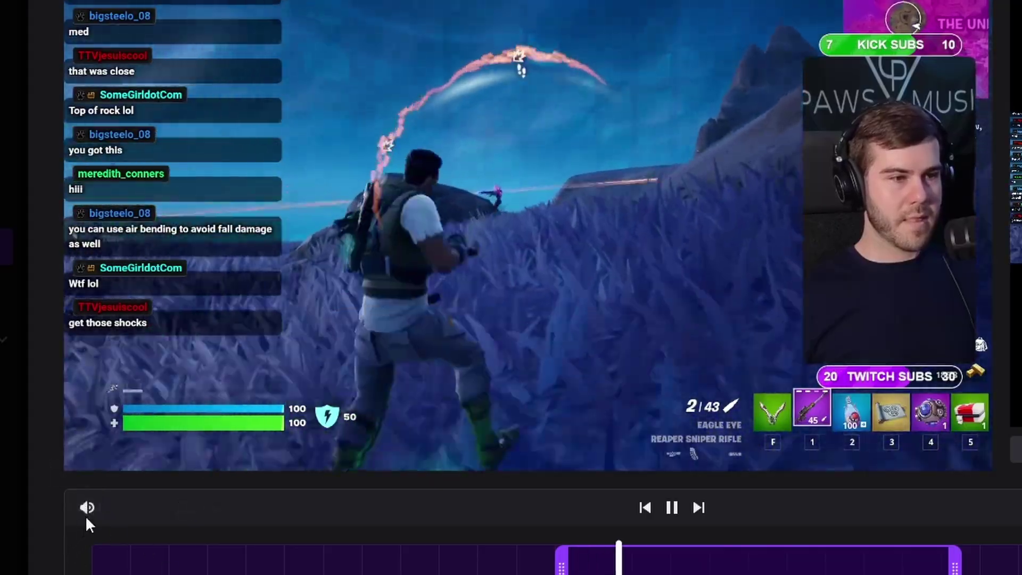
pyautogui.click(159, 394)
pyautogui.click(263, 489)
pyautogui.hotkey('ctrl', 'a')
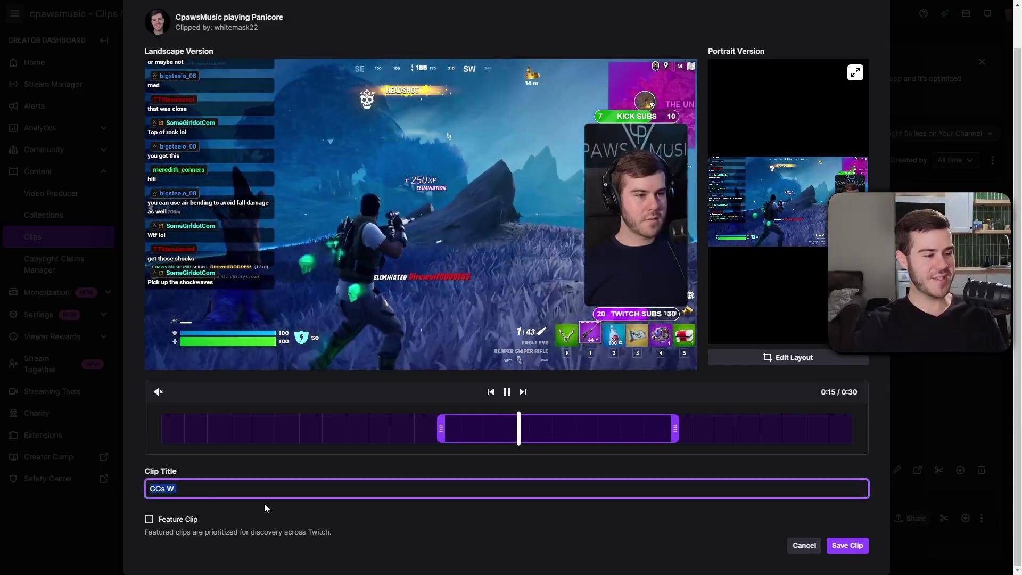
pyautogui.click(211, 488)
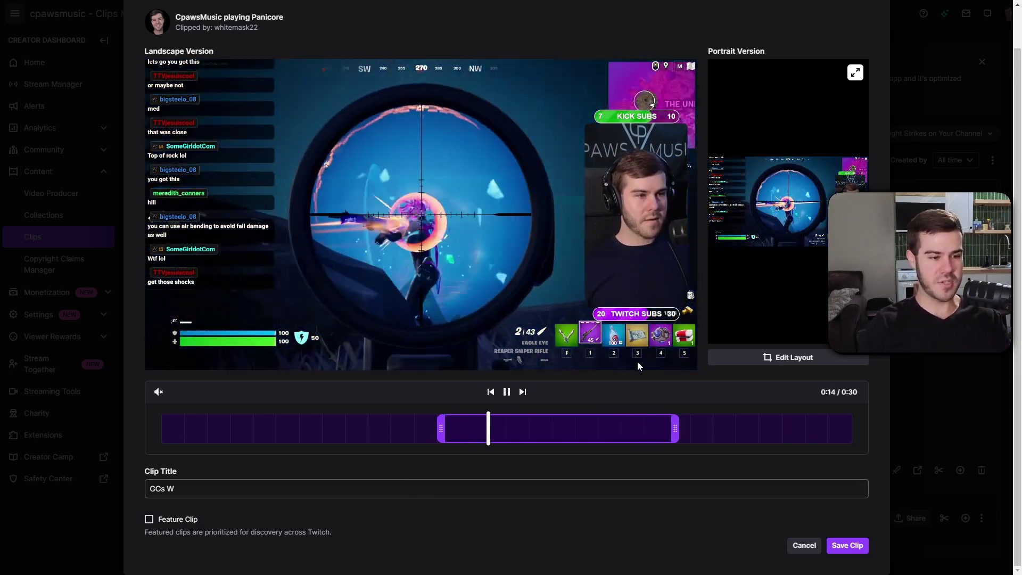
pyautogui.moveTo(515, 425)
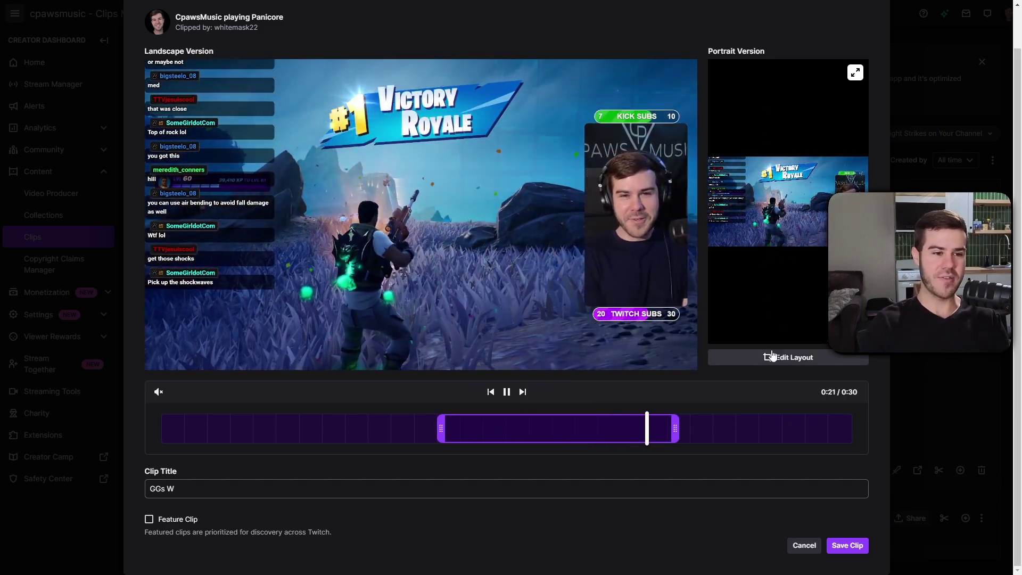
# Step: Choose the Stacked layout, nudging the webcam crop up and gameplay crop left
pyautogui.click(793, 364)
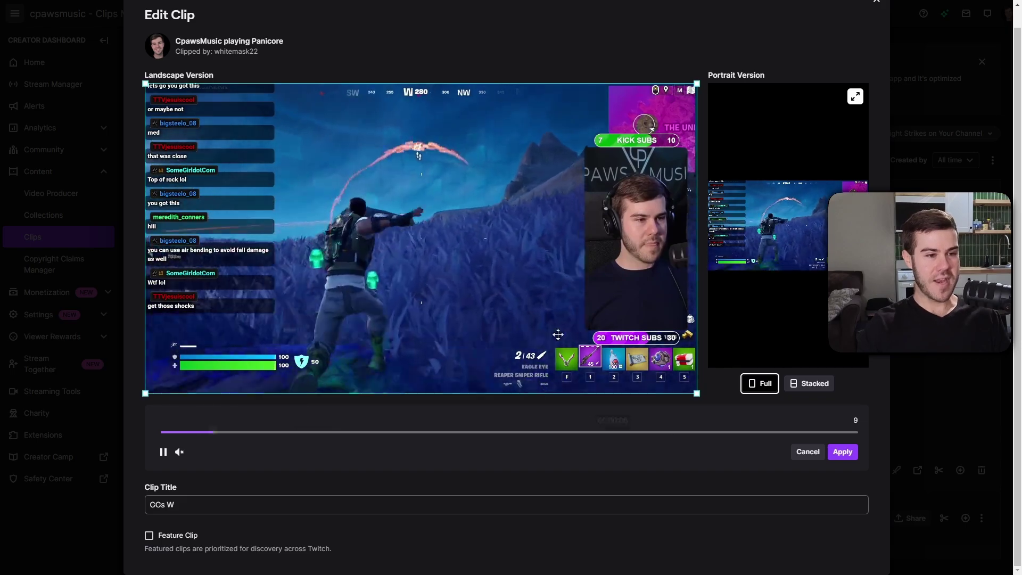
pyautogui.click(793, 391)
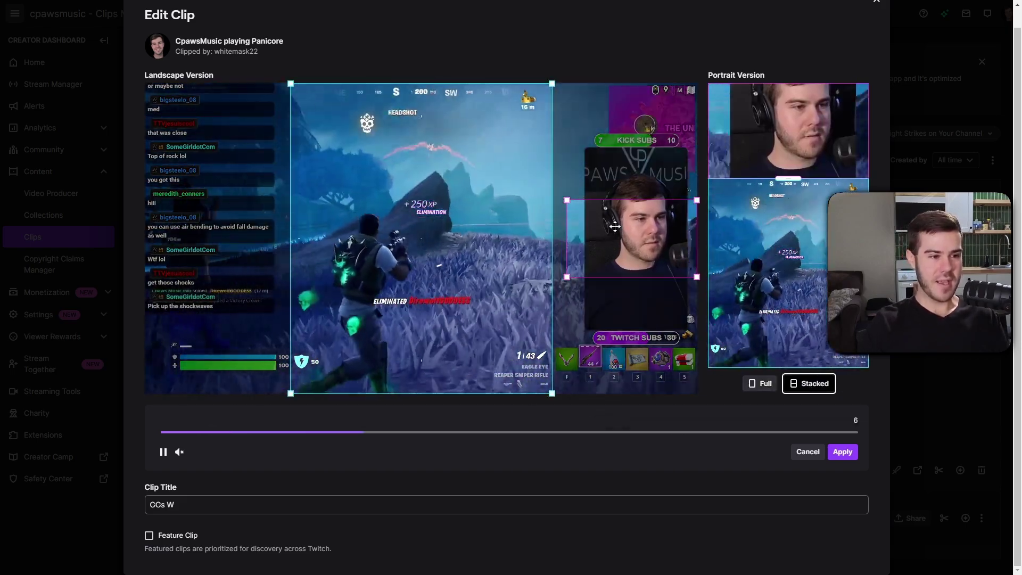
pyautogui.moveTo(646, 237); pyautogui.dragTo(646, 232)
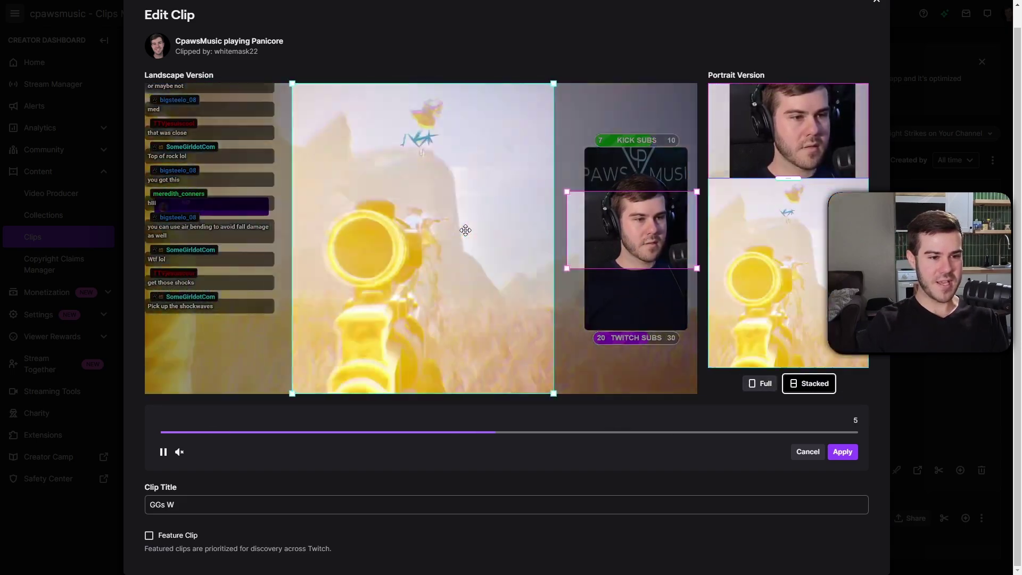
pyautogui.moveTo(464, 231); pyautogui.dragTo(462, 230)
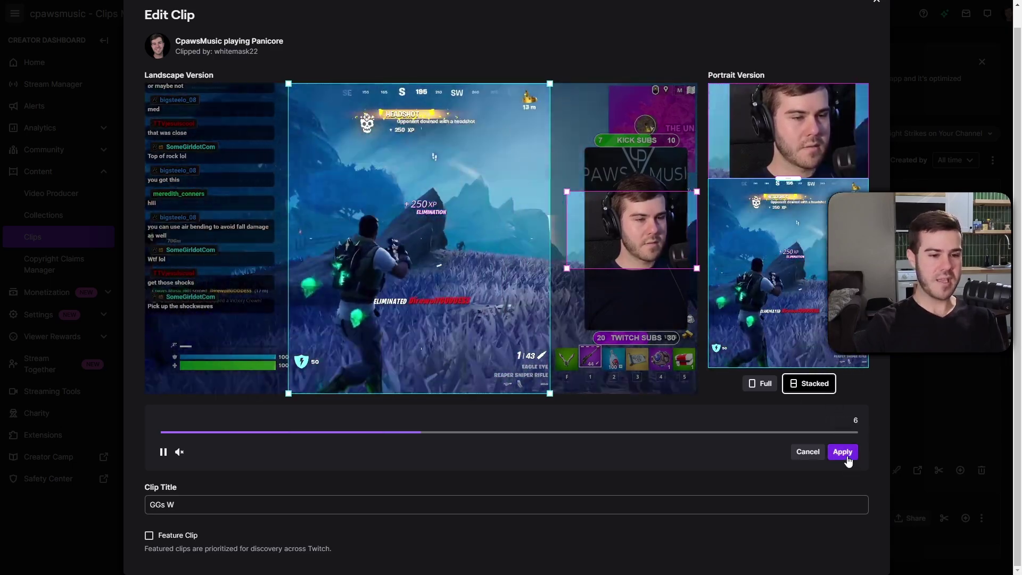
# Step: Apply the Stacked layout, save the clip and confirm re-rendering over the existing version
pyautogui.click(848, 456)
pyautogui.scroll(-1, 656, 489)
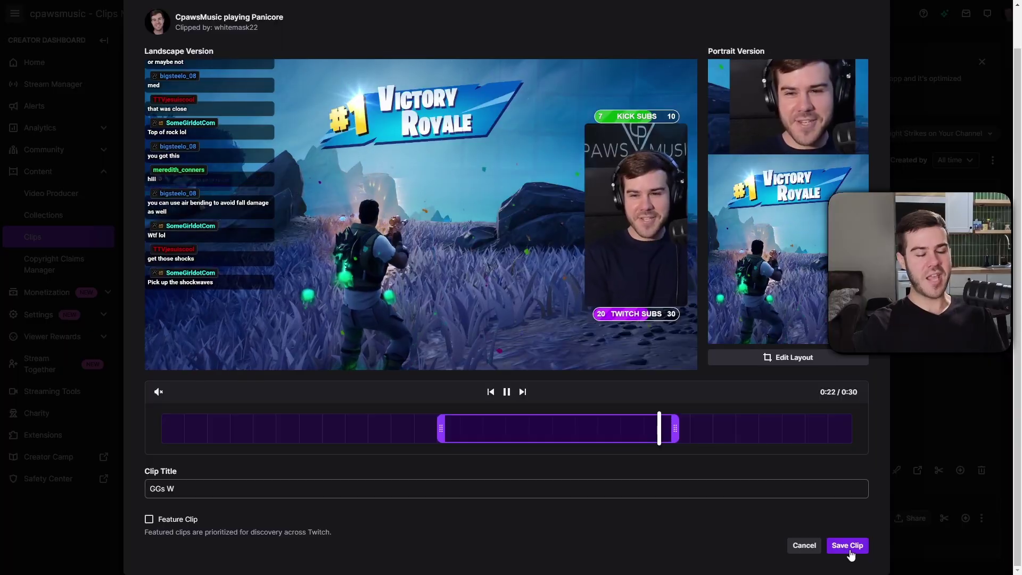
pyautogui.click(848, 545)
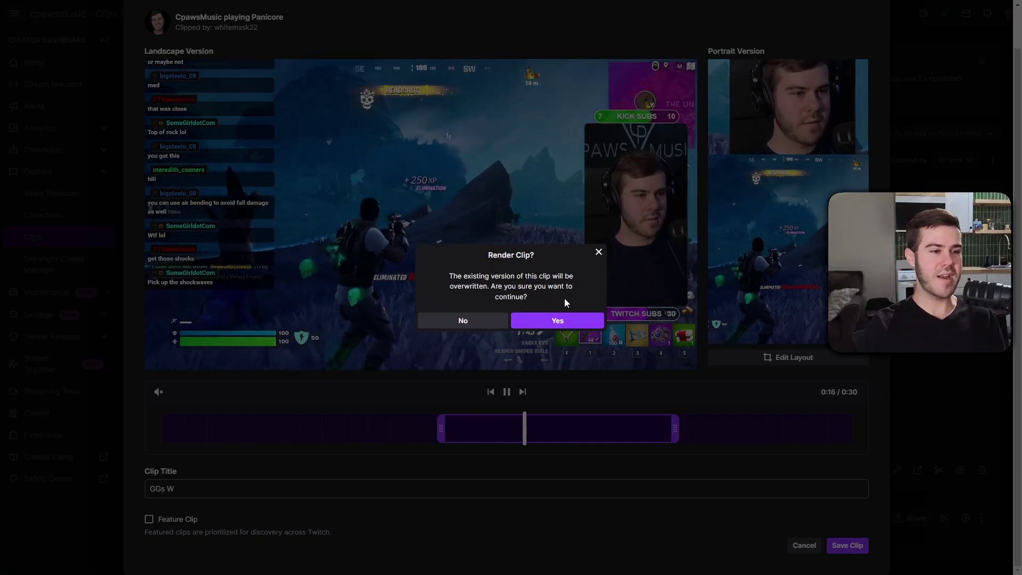
pyautogui.click(574, 321)
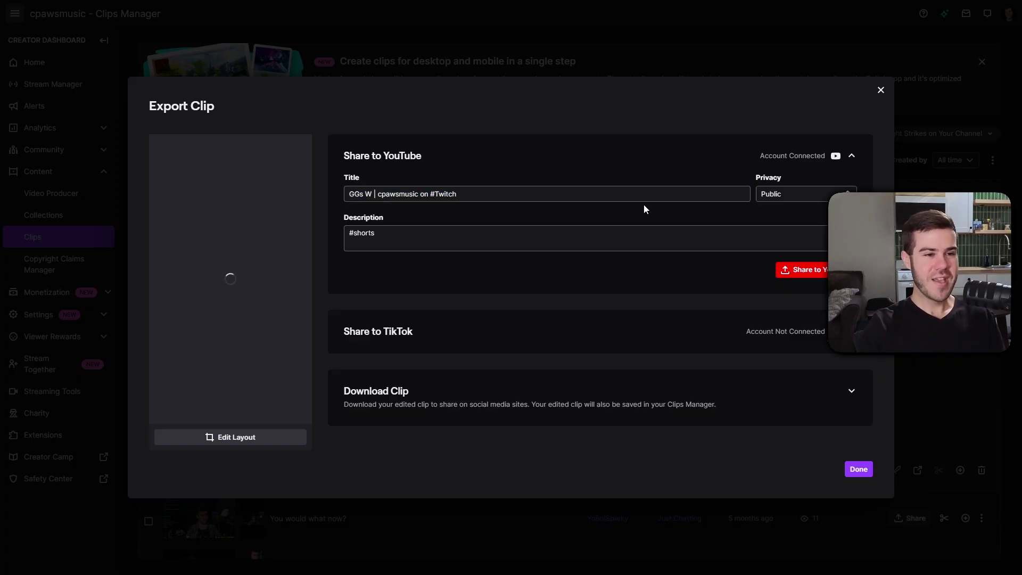
# Step: Review the export options, keeping YouTube privacy Public and leaving TikTok sharing unused
pyautogui.click(785, 196)
pyautogui.click(785, 203)
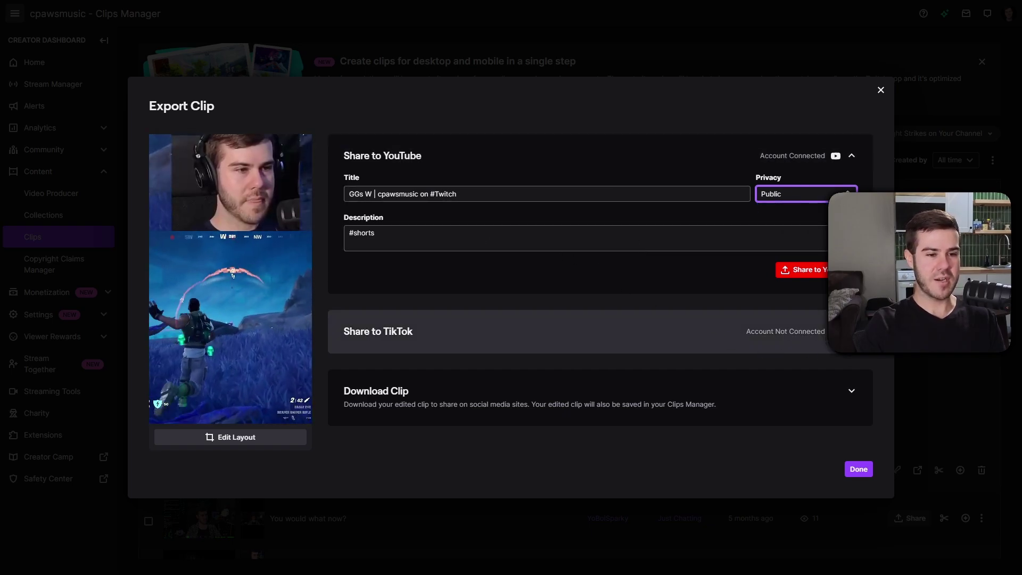
pyautogui.click(636, 339)
pyautogui.click(568, 315)
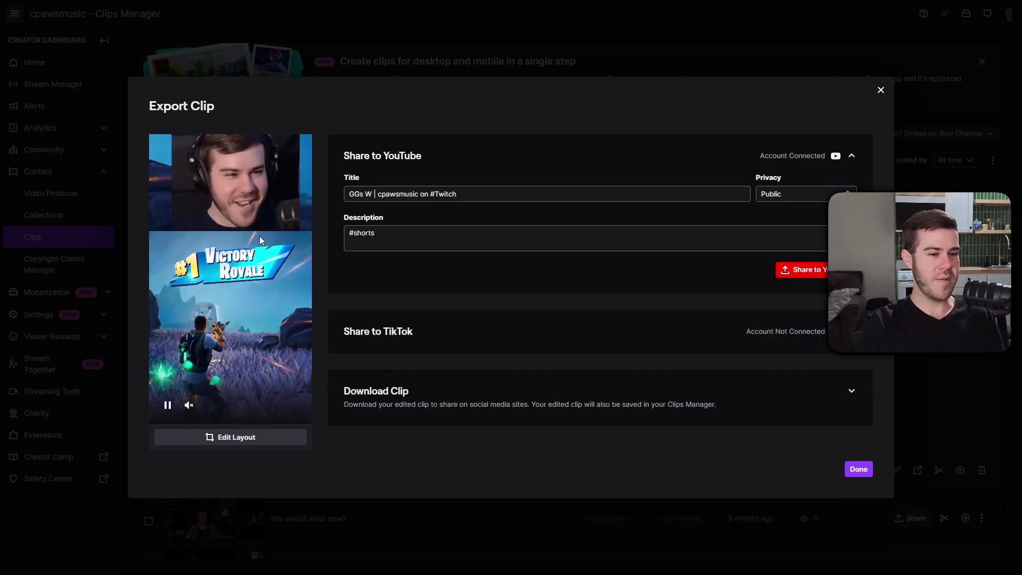
# Step: Download the rendered vertical clip and close the Export Clip window
pyautogui.click(543, 397)
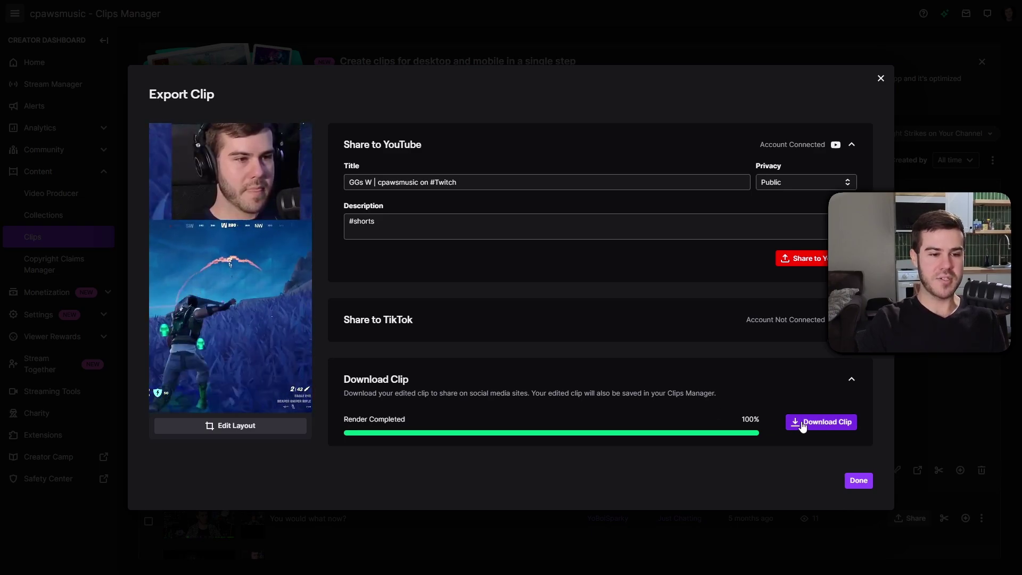
pyautogui.click(825, 422)
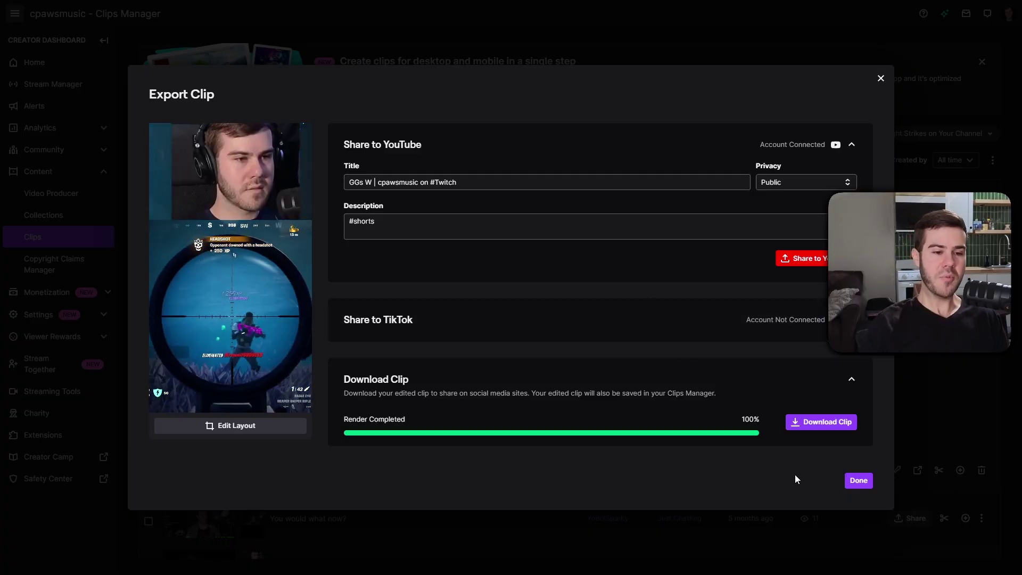
pyautogui.click(859, 481)
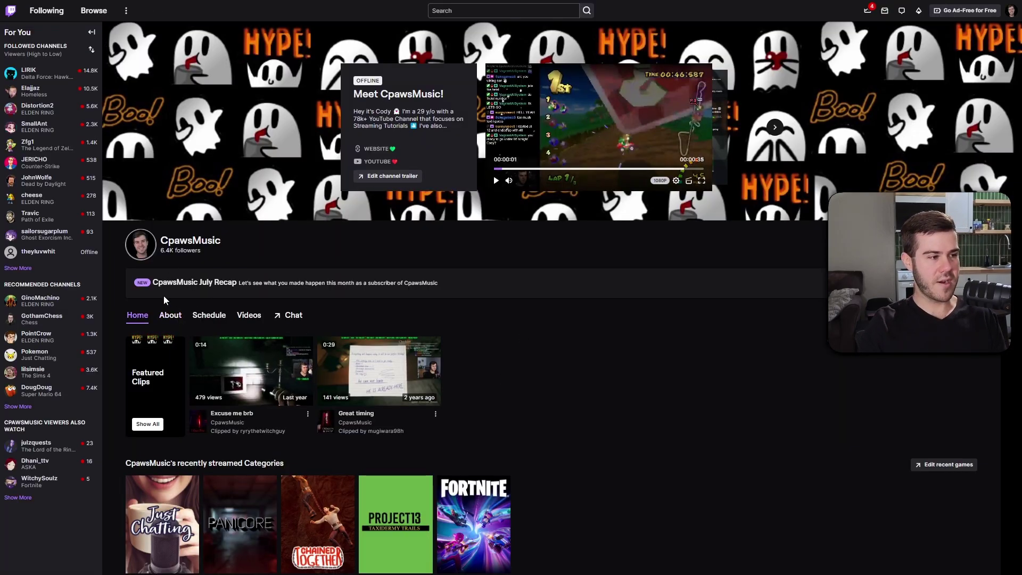
# Step: Scroll the CpawsMusic channel page down to its Featured Clips
pyautogui.scroll(-1, 159, 328)
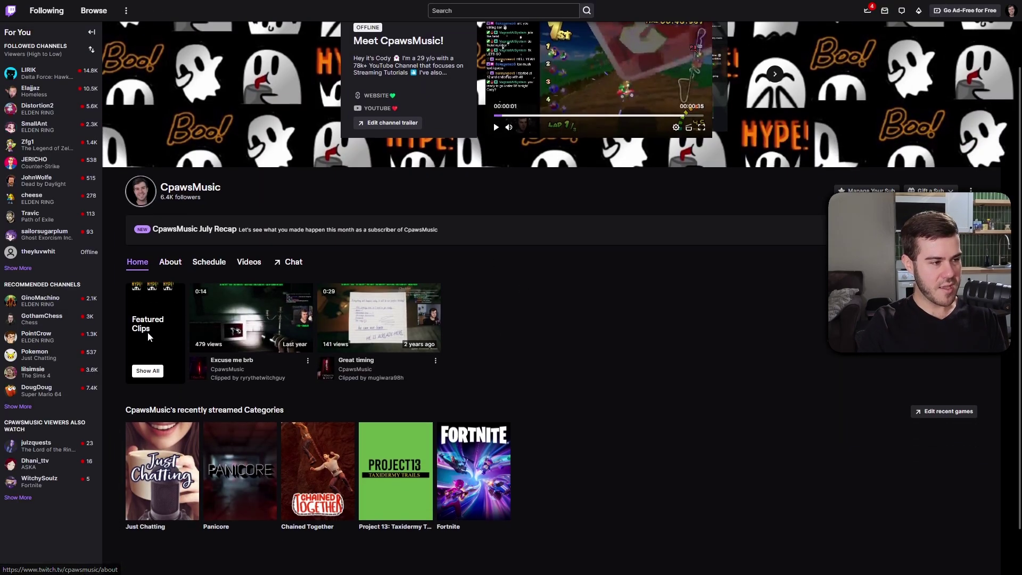